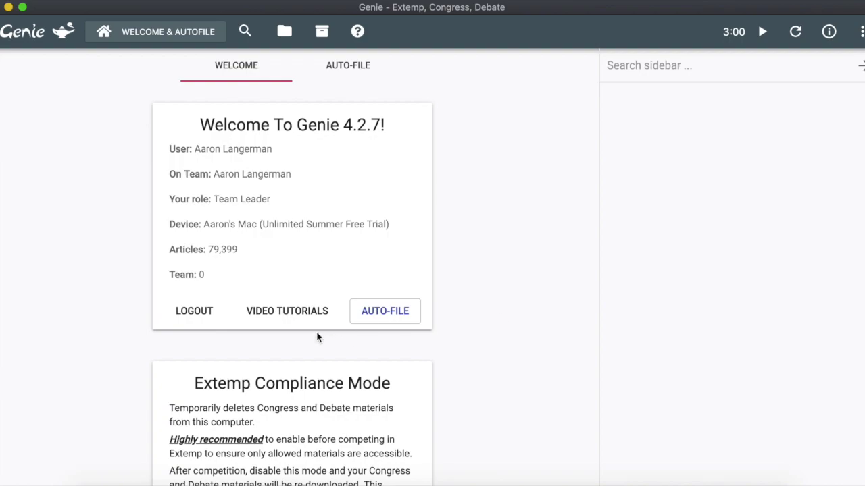
- Search the filed articles for "impeachment"
left_click(648, 65)
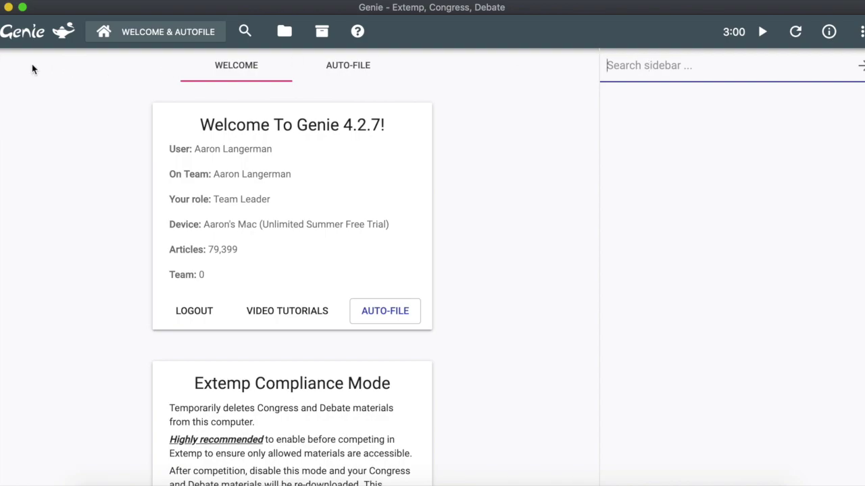
left_click(245, 31)
left_click(220, 82)
left_click(544, 293)
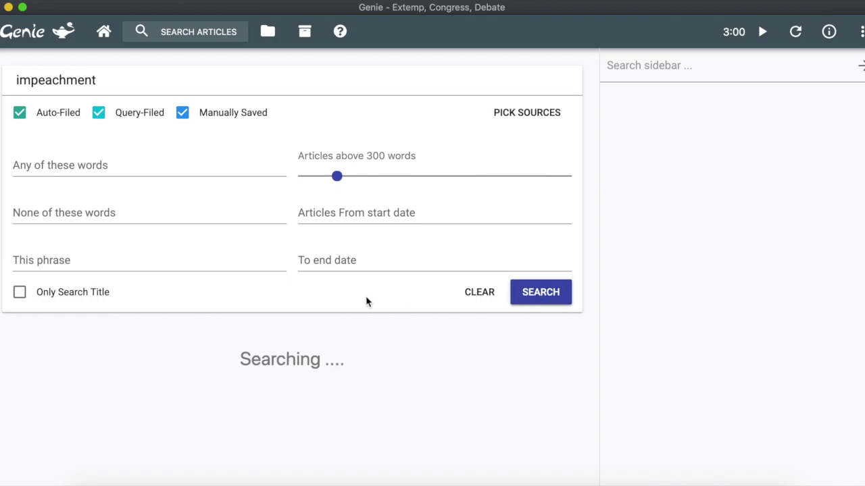
- Add "The House Probably Has A Pro-Impeachment Majority Right Now" and "A Pro-Impeachment Majority Among Democrats May Be Inevitable" to the sidebar
scroll(285, 323, "down", 5)
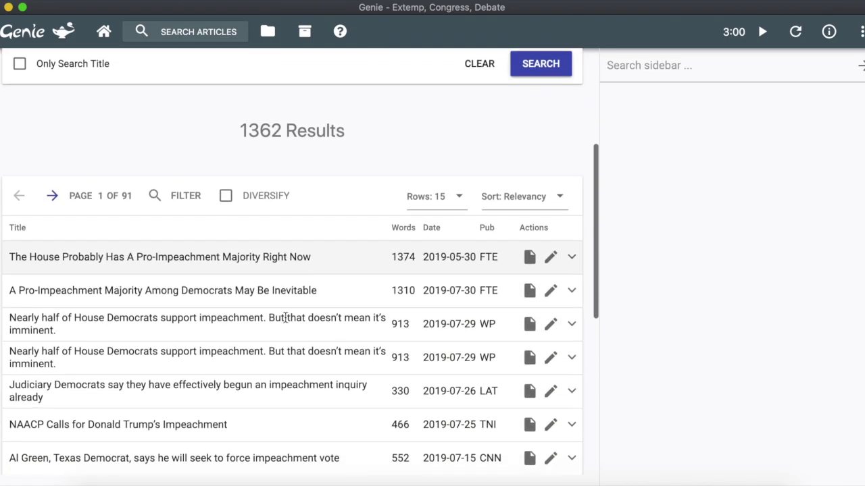
left_click(312, 256)
left_click(293, 287)
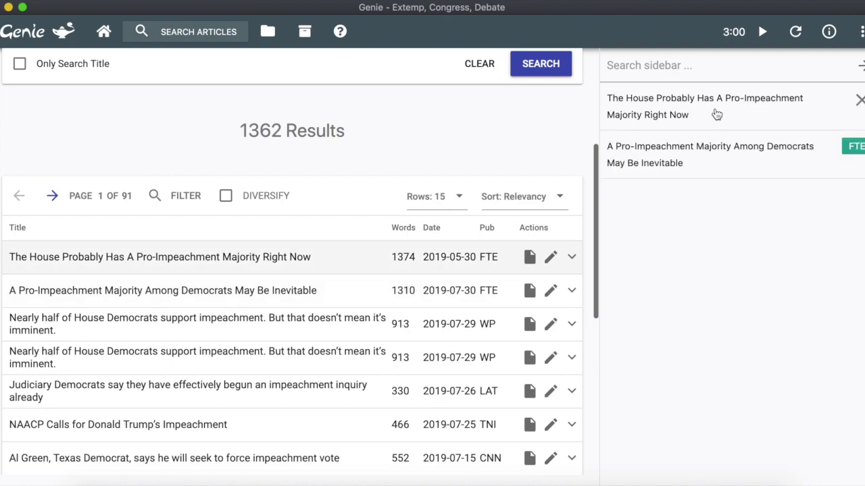
- Open "The House Probably Has A Pro-Impeachment Majority Right Now" and highlight in yellow the first paragraph's text from "And that number" to "2016 election."
left_click(714, 112)
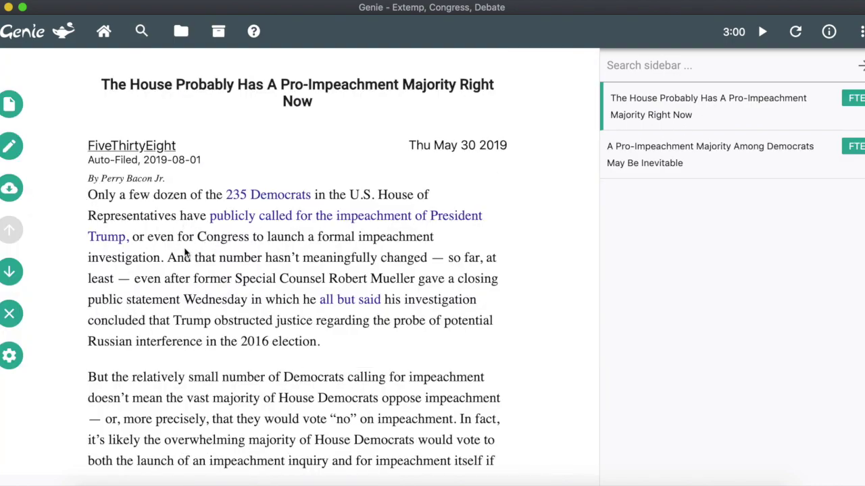
left_click_drag(167, 257, 324, 352)
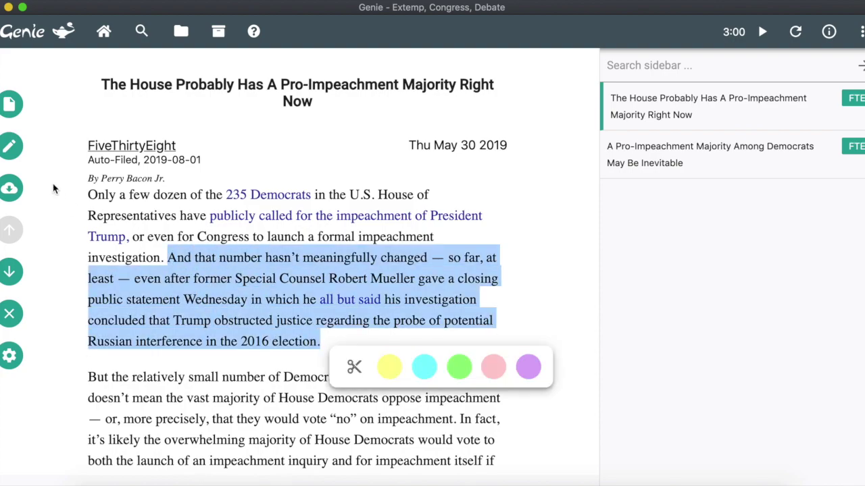
left_click(389, 367)
mouse_move(331, 299)
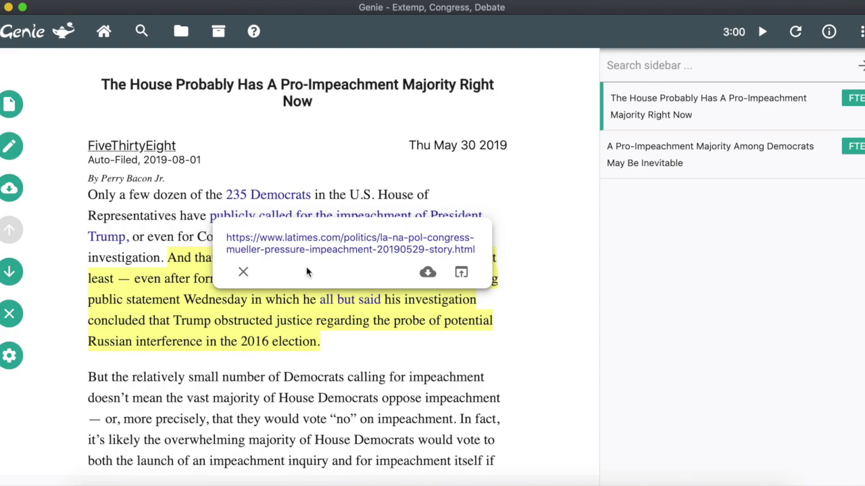
- Return to the impeachment search results and look through the listed article titles
left_click(141, 32)
scroll(196, 357, "down", 10)
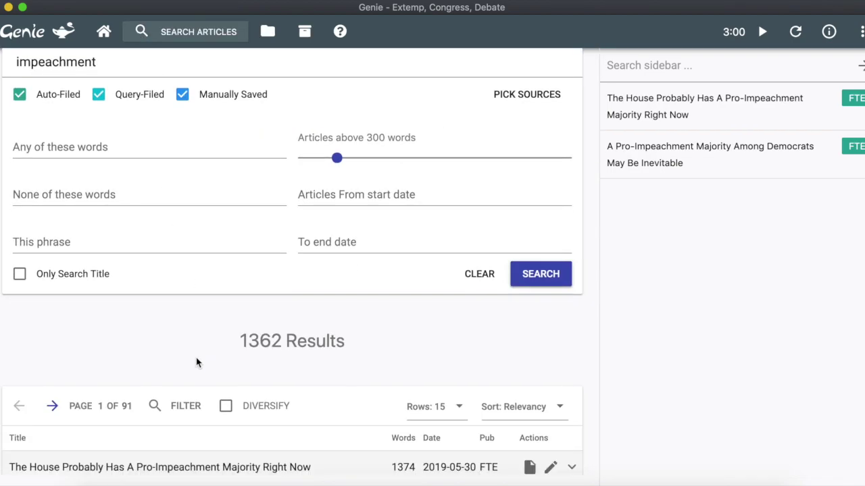
scroll(196, 363, "down", 3)
scroll(196, 363, "up", 2)
scroll(201, 309, "up", 2)
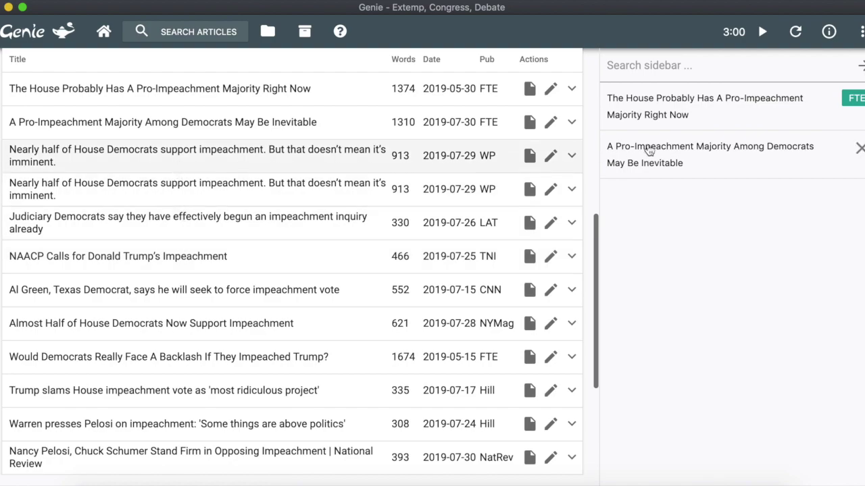
- Reopen the first sidebar article and highlight in yellow "These are the Democrats who have called for Congress to start a formal impeachment process."
left_click(671, 116)
scroll(392, 230, "down", 10)
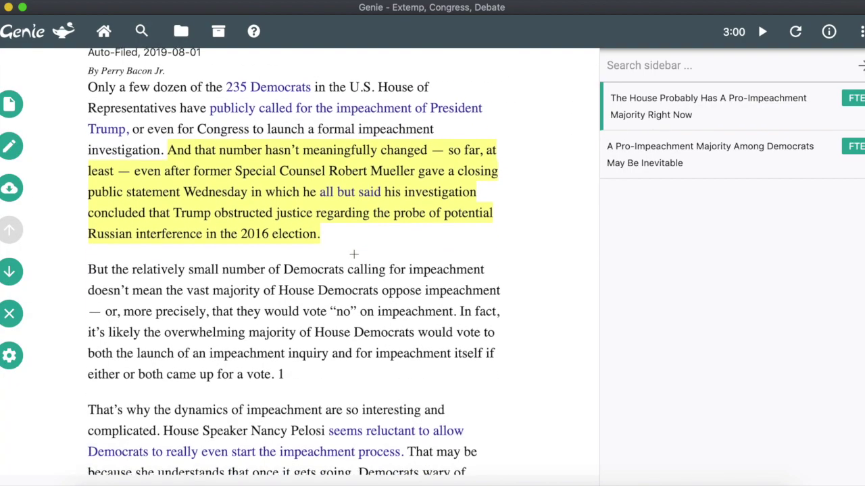
scroll(354, 253, "down", 4)
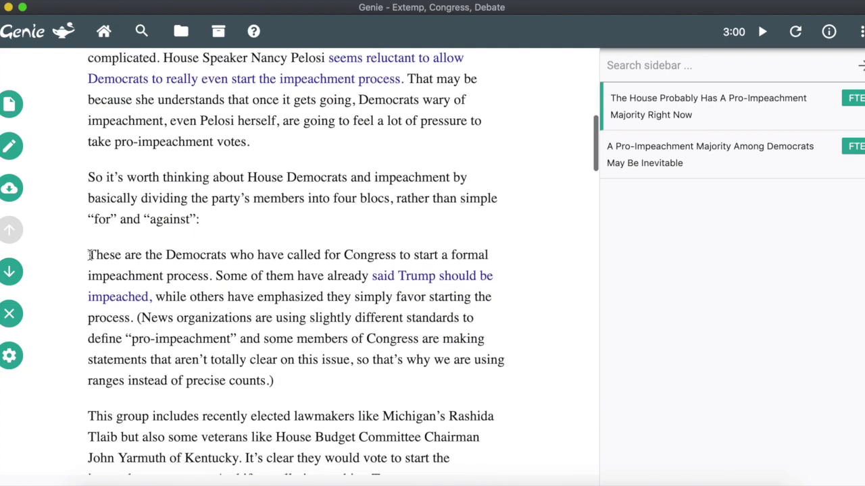
mouse_move(88, 255)
left_mouse_down()
mouse_move(164, 277)
mouse_move(128, 257)
mouse_move(88, 254)
left_mouse_up()
scroll(203, 331, "down", 1)
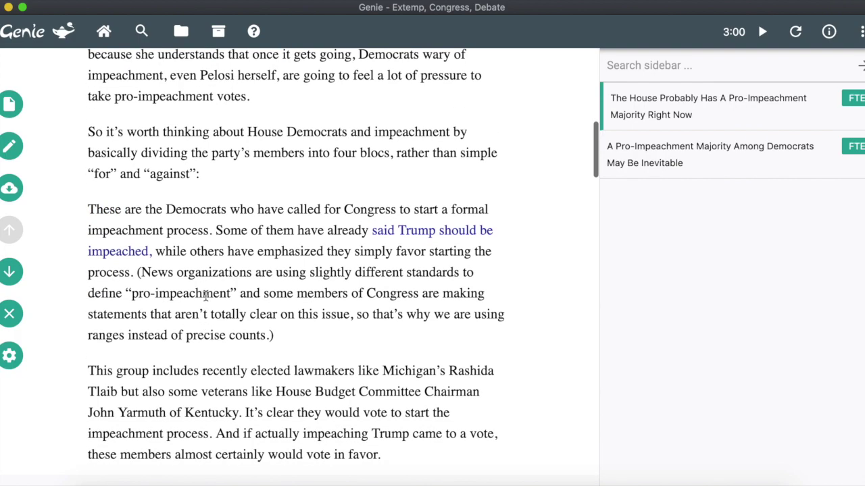
scroll(205, 296, "down", 3)
scroll(205, 296, "up", 2)
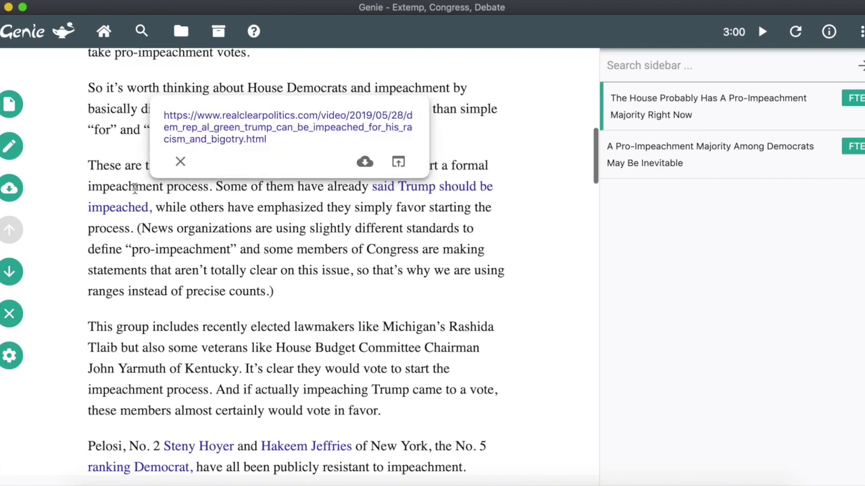
left_click_drag(88, 162, 213, 181)
left_click(274, 205)
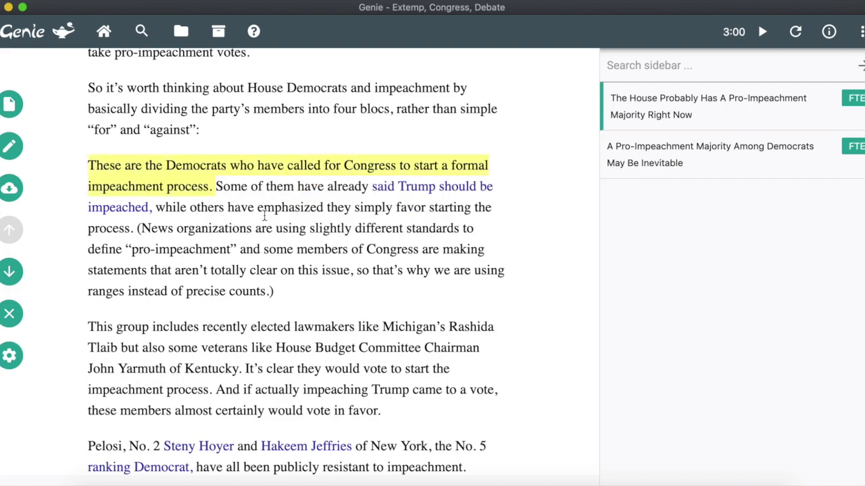
- Open the second sidebar article and highlight in yellow "it's likely that there will soon be a pro-impeachment majority among House Democrats."
scroll(248, 256, "up", 8)
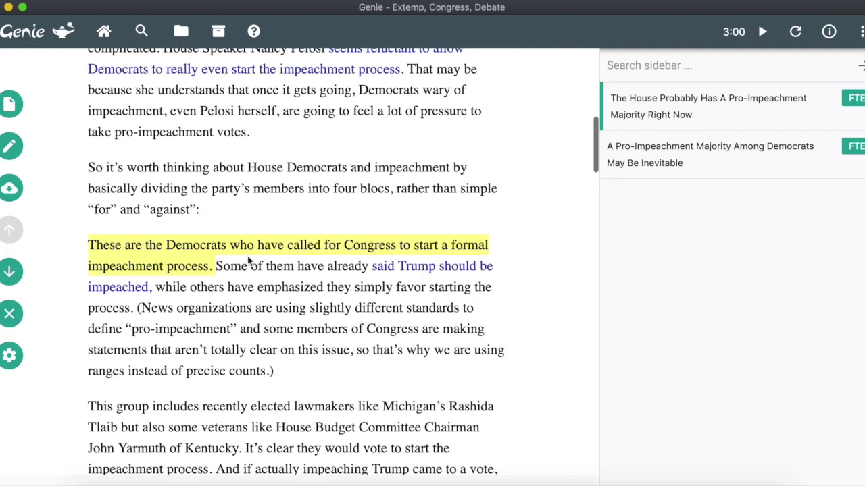
scroll(247, 256, "up", 8)
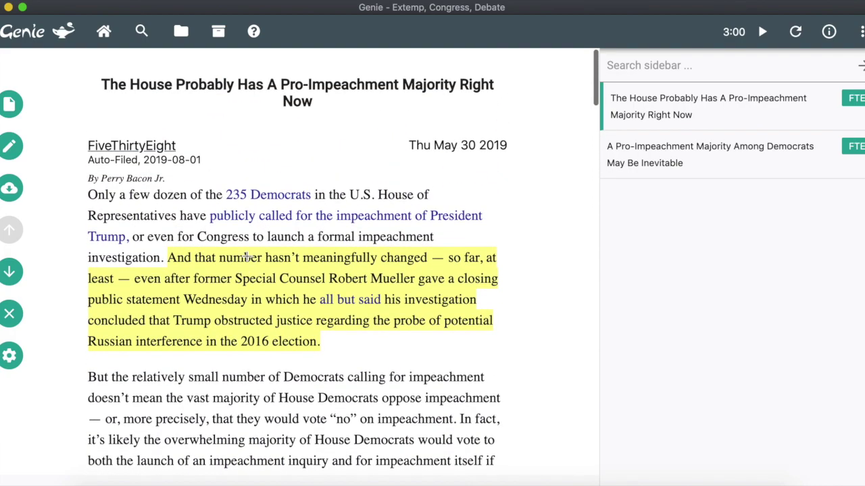
left_click(669, 147)
scroll(291, 277, "down", 5)
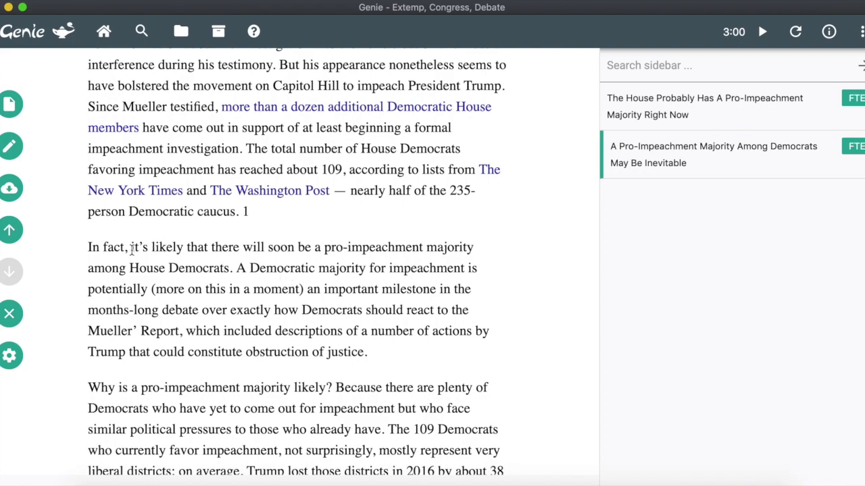
left_click_drag(133, 248, 230, 268)
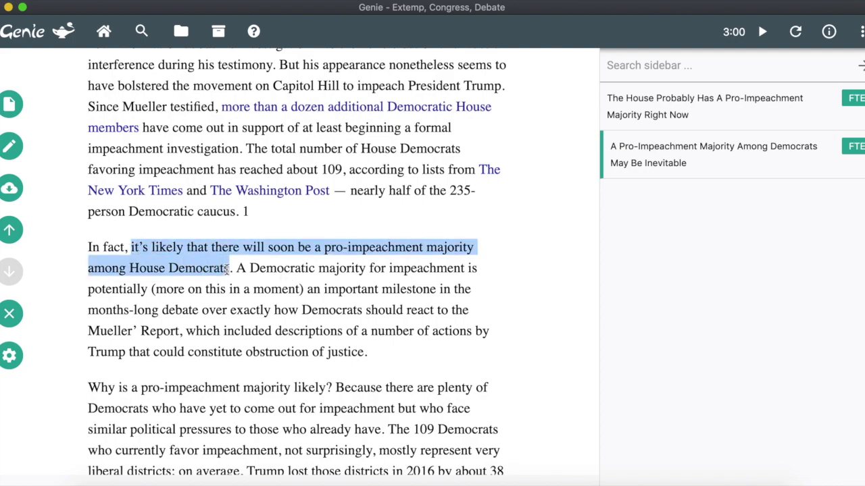
left_click(293, 291)
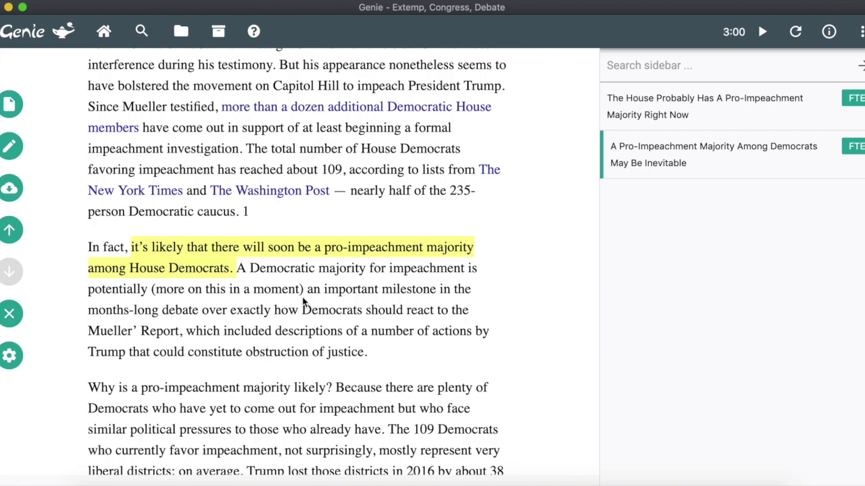
- Examine the second article's opening paragraphs, its linked sources and the highlighted sentence
scroll(304, 302, "up", 2)
scroll(302, 300, "up", 2)
mouse_move(303, 298)
scroll(302, 298, "up", 3)
mouse_move(418, 190)
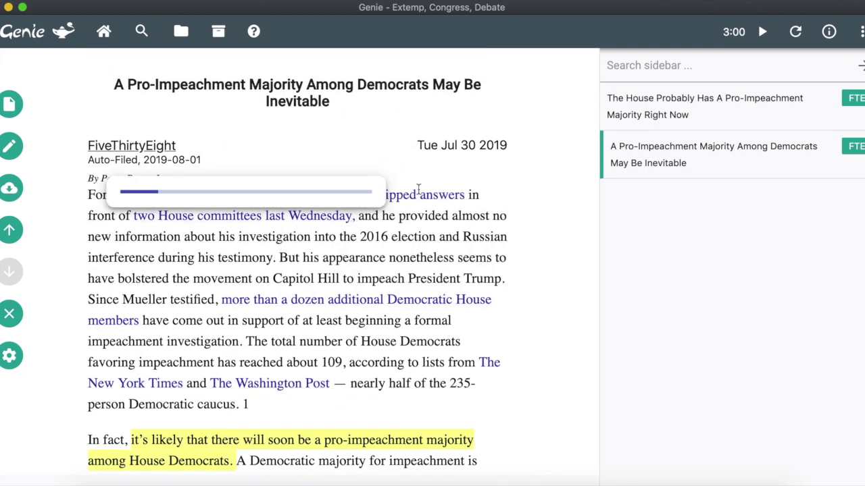
scroll(481, 412, "down", 2)
scroll(481, 412, "down", 3)
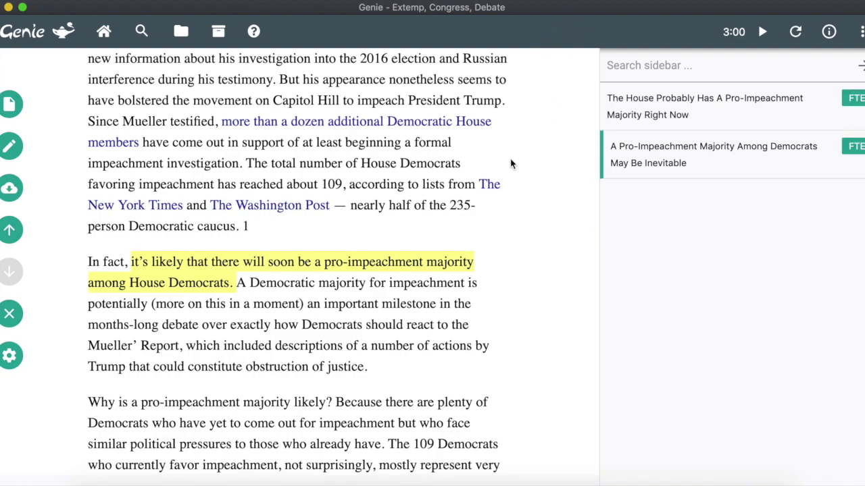
scroll(511, 181, "up", 1)
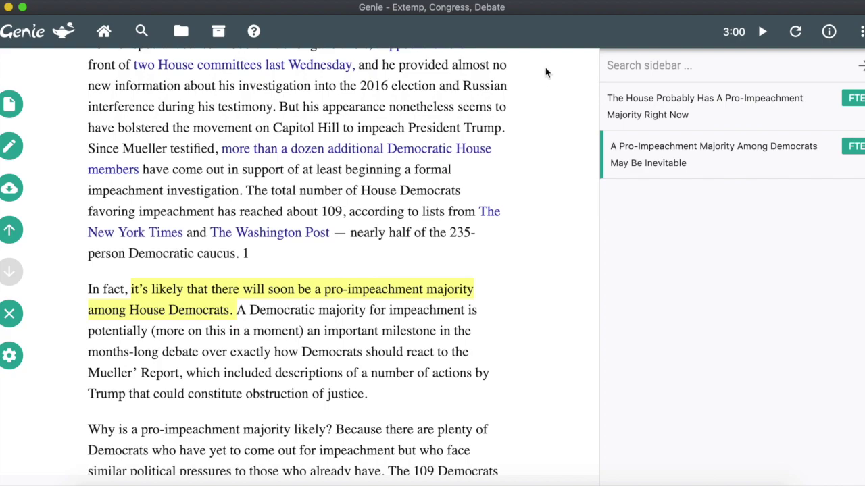
scroll(546, 72, "up", 1)
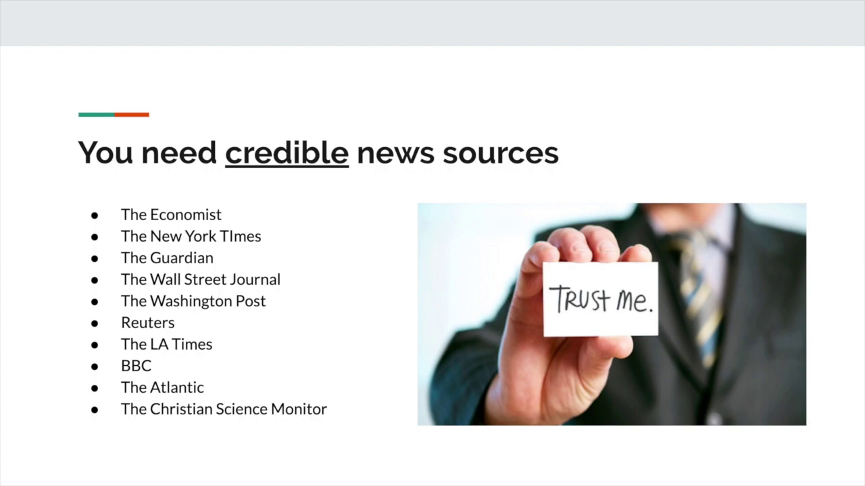
key("Right")
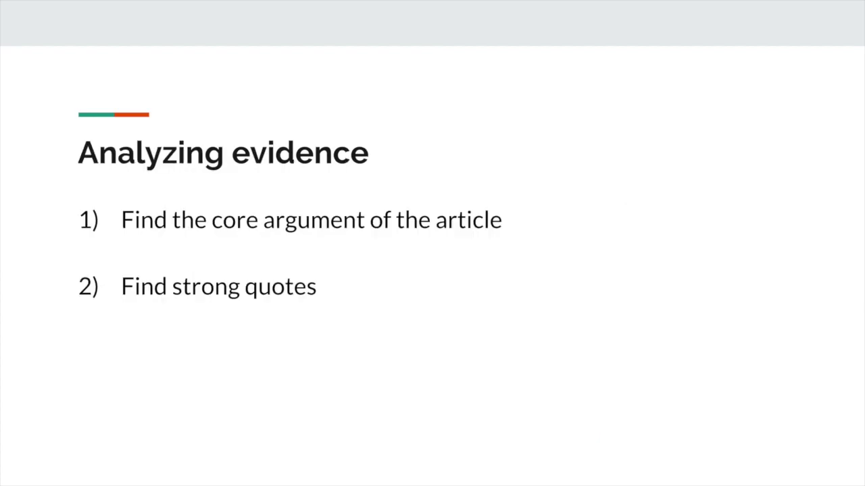
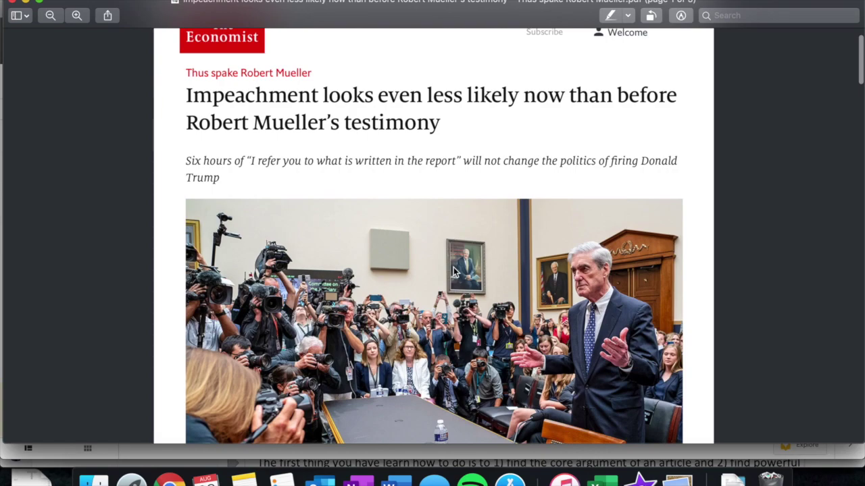
- In the Economist PDF in Preview, look over the headline about Robert Mueller's testimony and the article's opening paragraph
left_click_drag(446, 133, 185, 93)
left_click(185, 93)
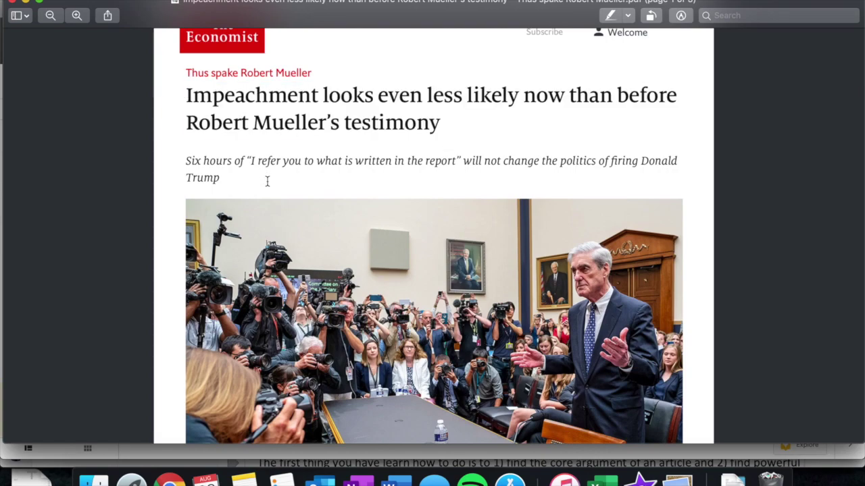
scroll(266, 181, "down", 4)
scroll(267, 181, "down", 10)
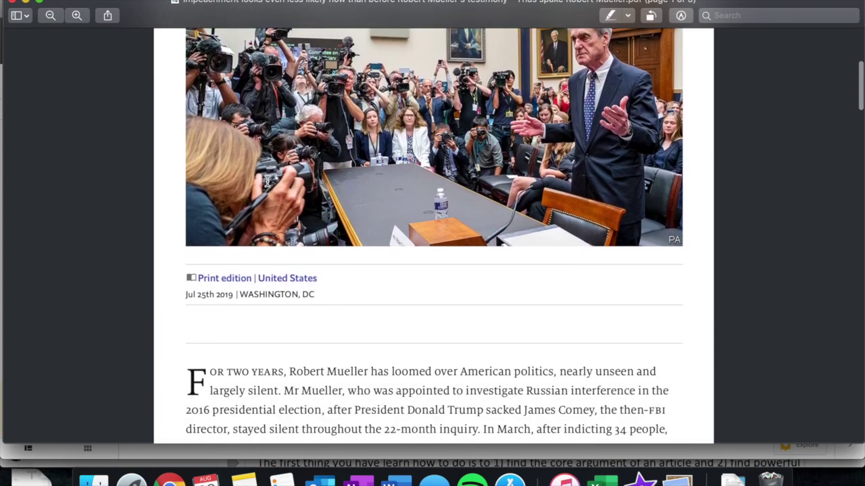
scroll(267, 181, "down", 18)
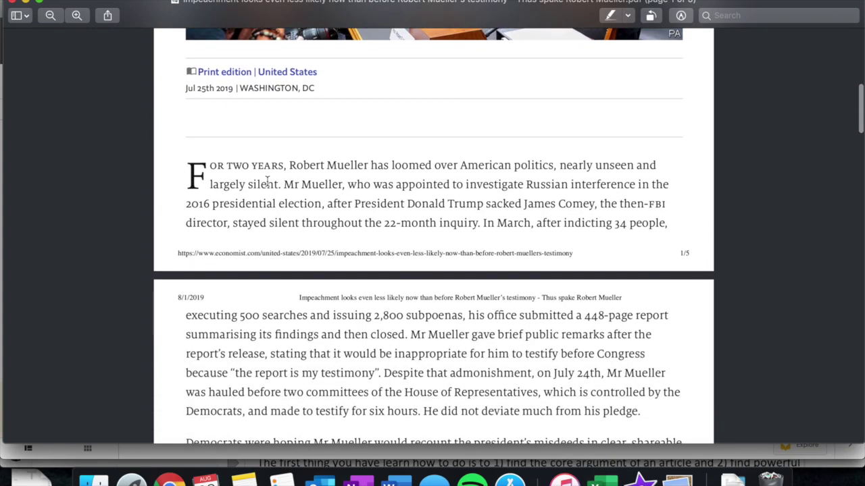
- Examine the highlighted quotes on Mueller's testimony and the Republican response on pages 2 and 3, enlarging the text to read them
scroll(267, 181, "down", 4)
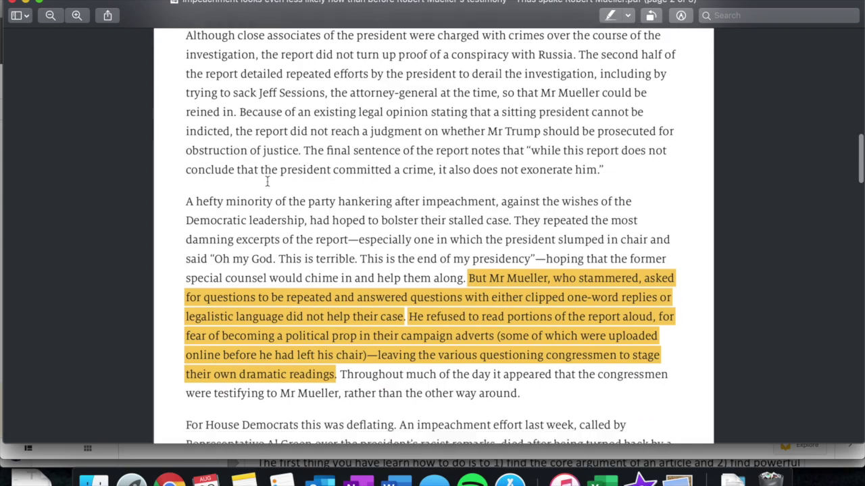
scroll(267, 181, "up", 4)
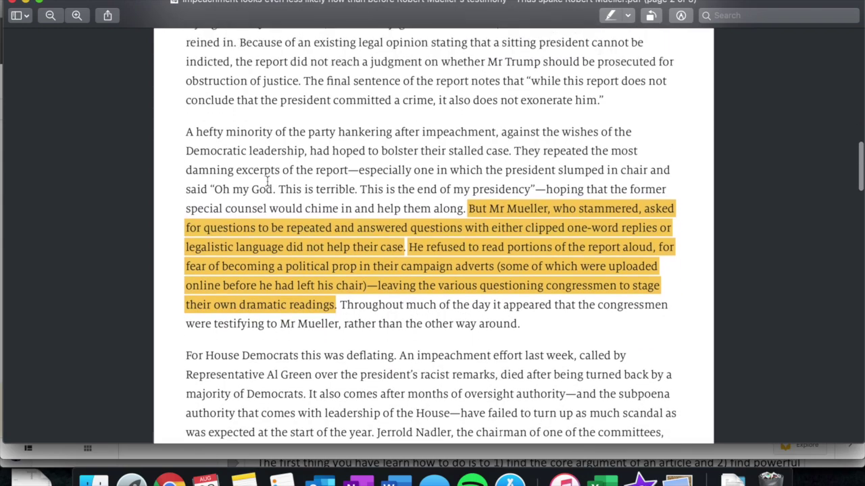
scroll(267, 181, "down", 2)
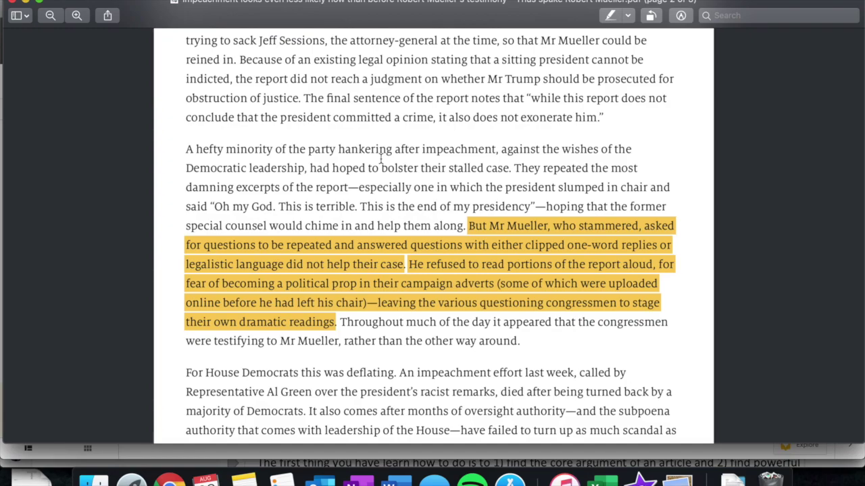
scroll(548, 284, "up", 5)
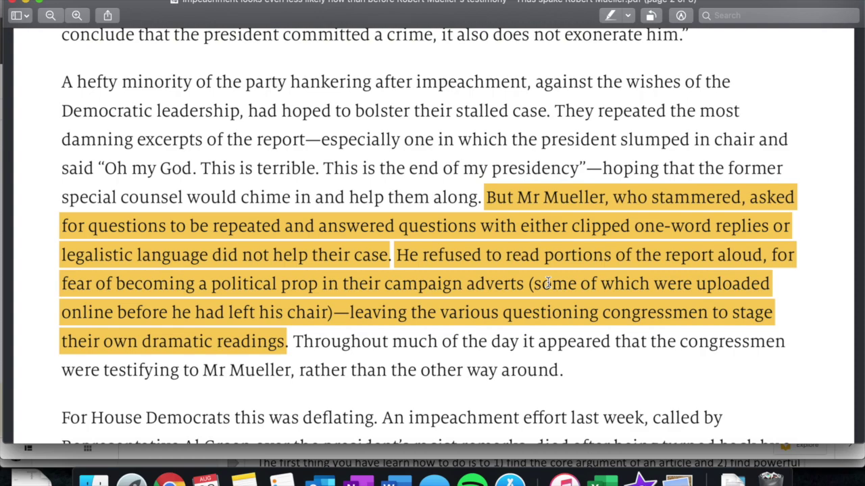
scroll(506, 274, "down", 1)
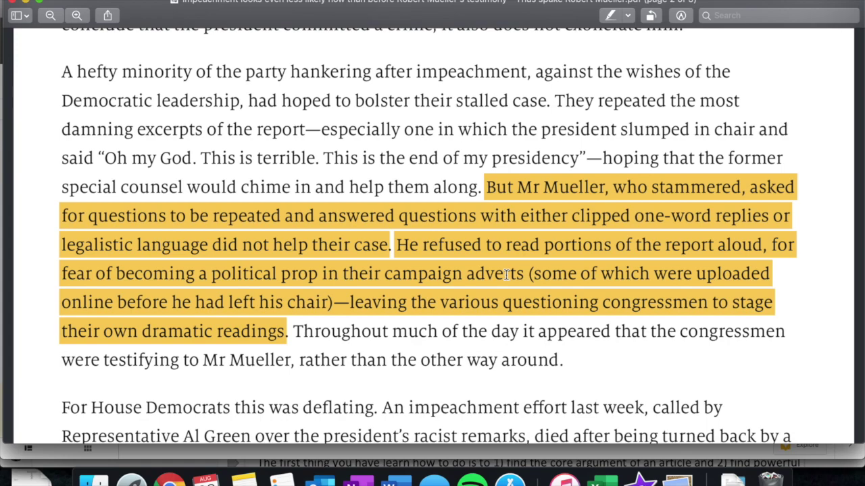
scroll(506, 275, "down", 10)
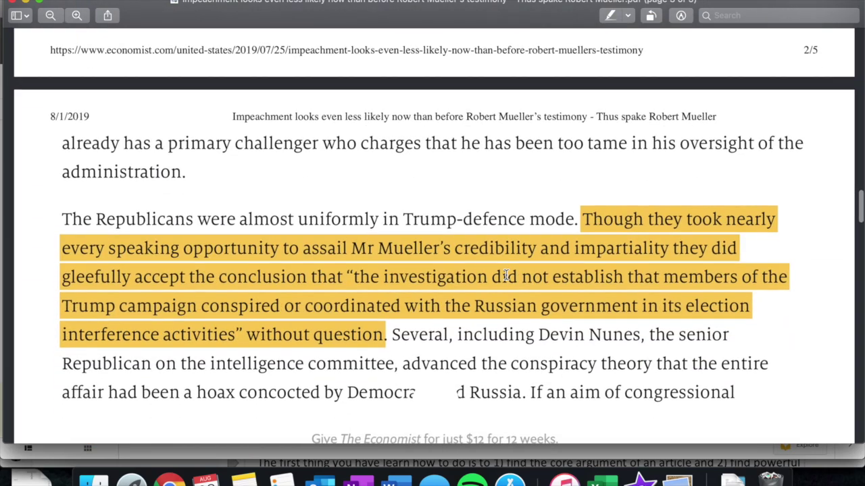
scroll(506, 275, "up", 8)
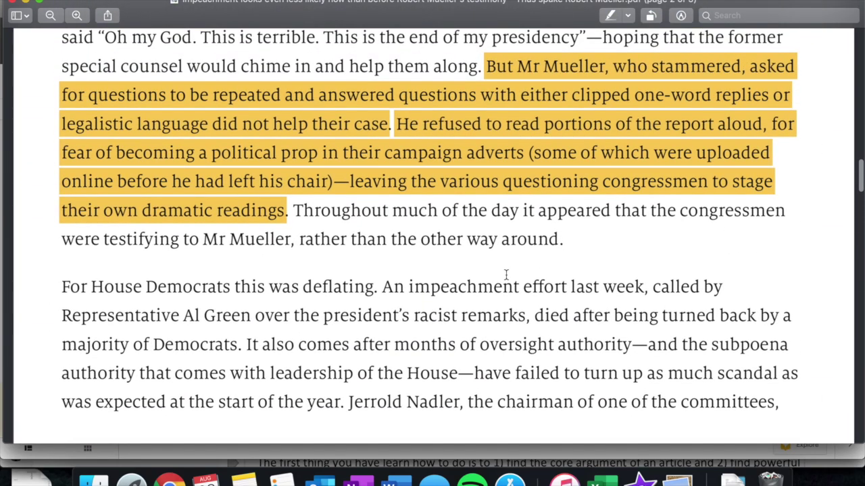
- Review the Economist article's highlighted passages on pages 2 and 3 against its headline and opening paragraph, at a reduced text size
scroll(506, 275, "up", 1)
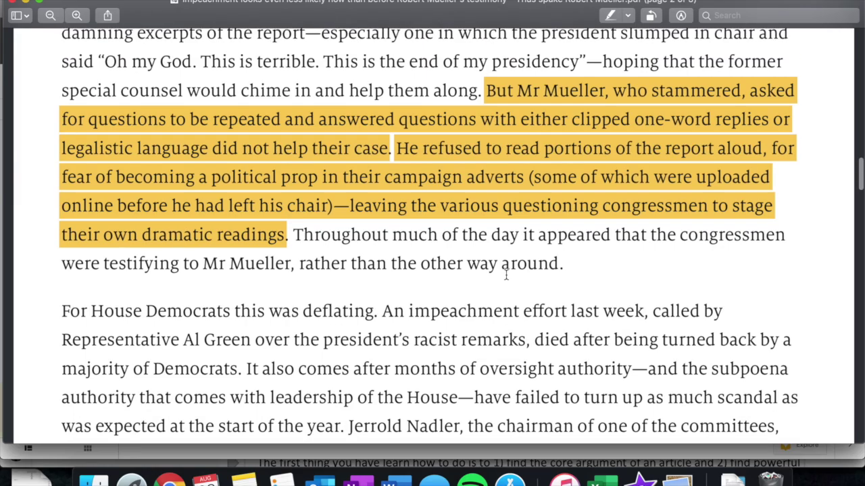
scroll(506, 275, "down", 5)
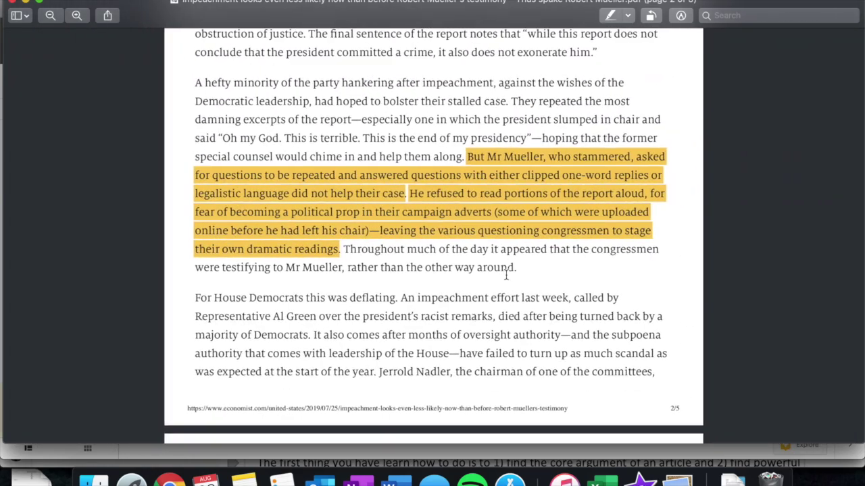
scroll(506, 275, "up", 20)
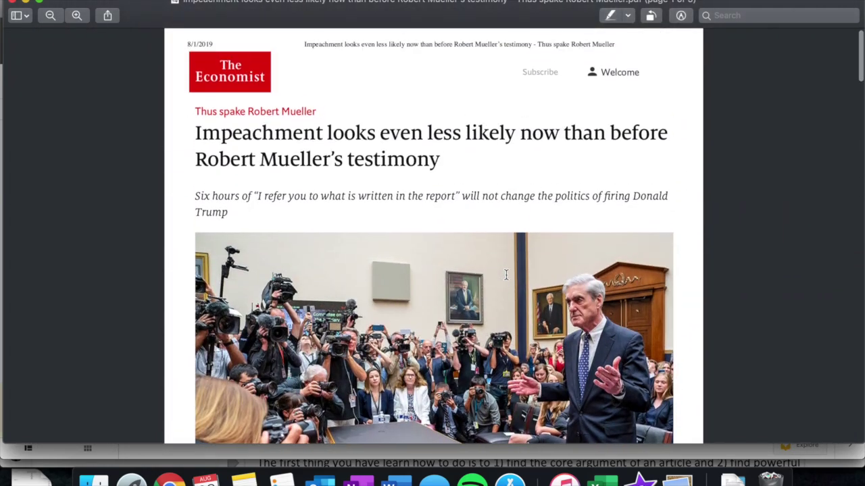
scroll(506, 275, "down", 4)
scroll(506, 275, "down", 18)
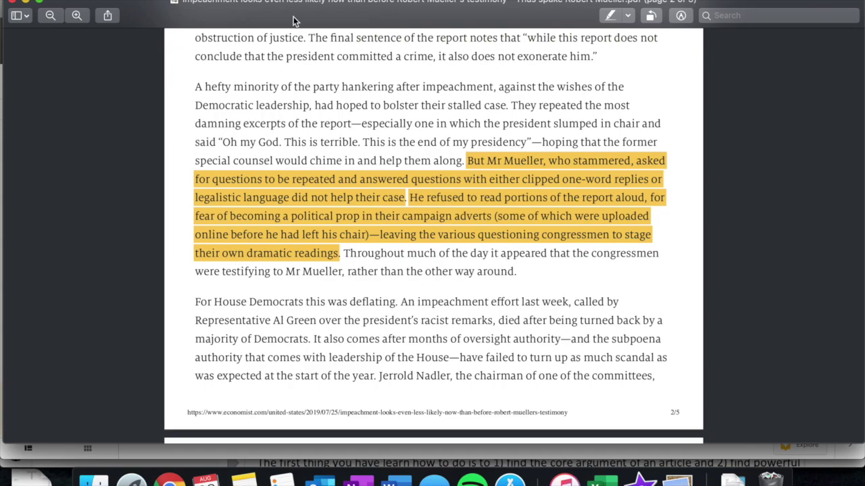
scroll(186, 100, "down", 10)
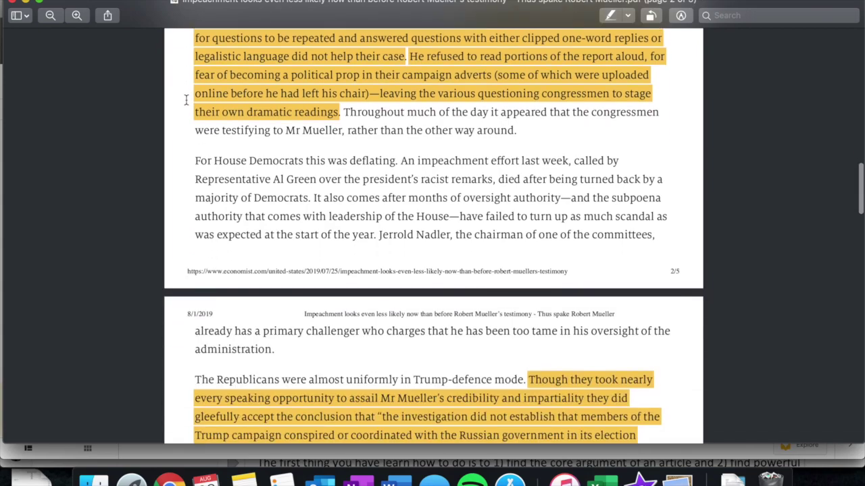
scroll(175, 193, "down", 10)
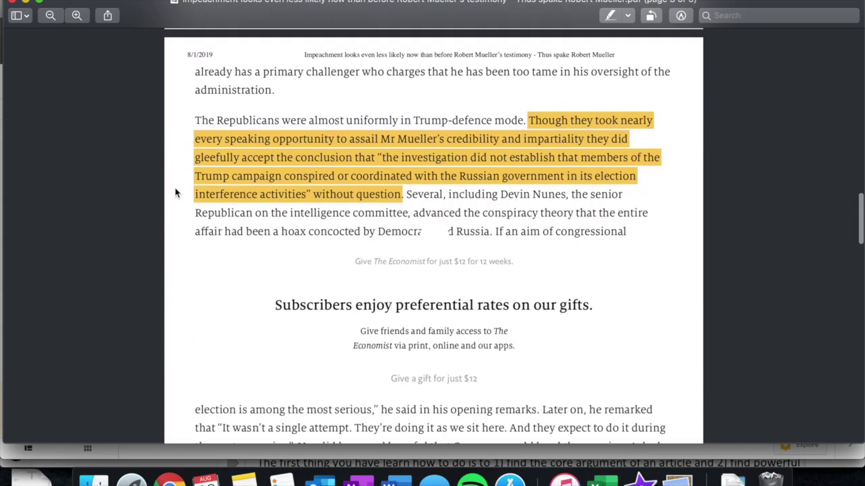
scroll(175, 193, "up", 15)
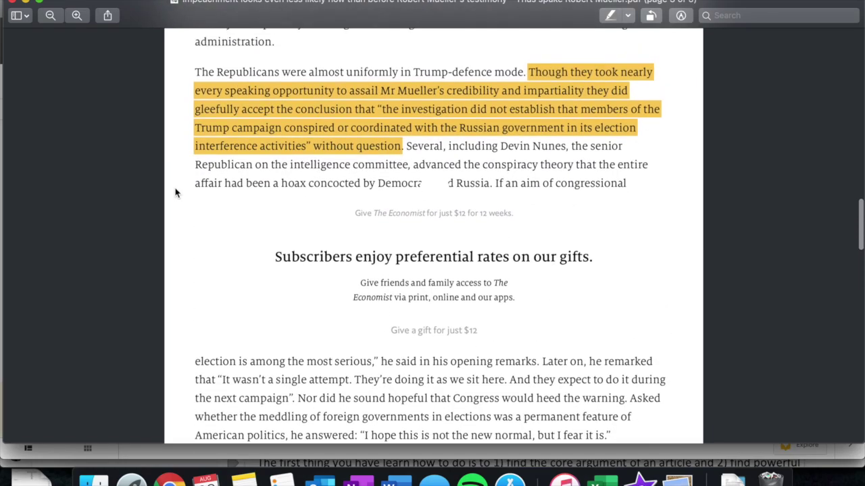
scroll(175, 193, "up", 10)
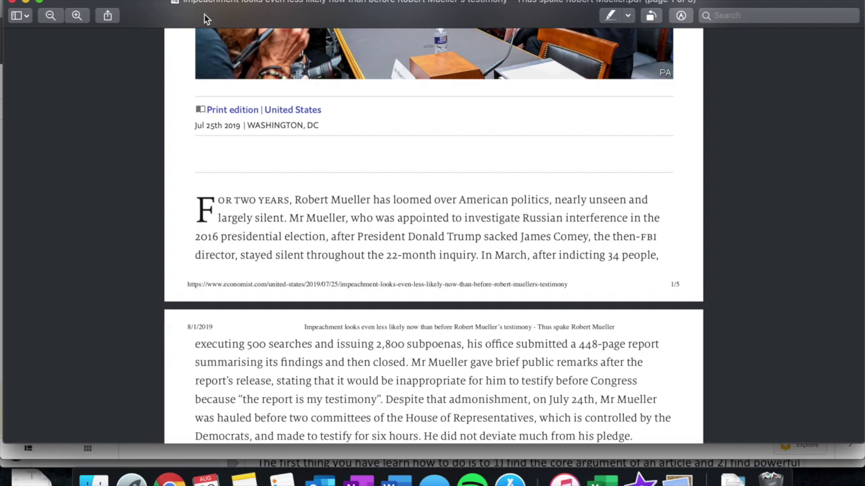
scroll(214, 161, "up", 10)
scroll(214, 161, "up", 3)
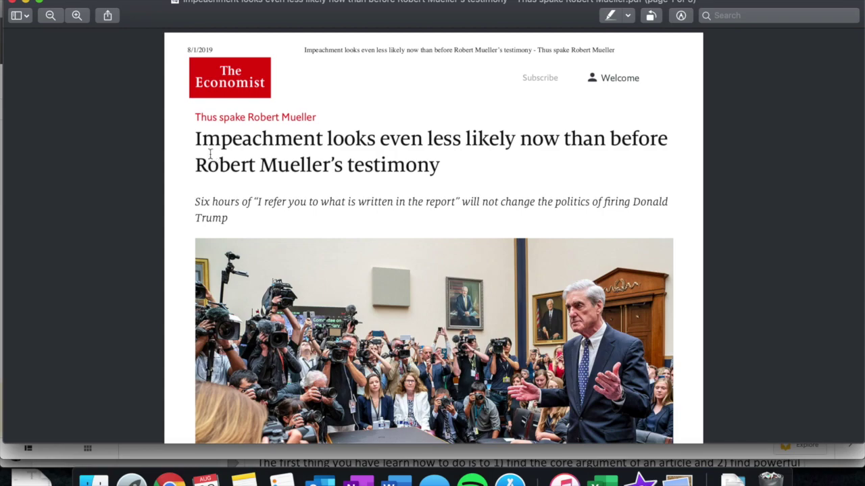
- Switch to the New York Times PDF "Support for Impeachment Inquiry Grows in the House", then reposition and widen its window to fill the screen
mouse_move(151, 10)
left_mouse_down()
mouse_move(158, 52)
mouse_move(158, 2)
left_mouse_up()
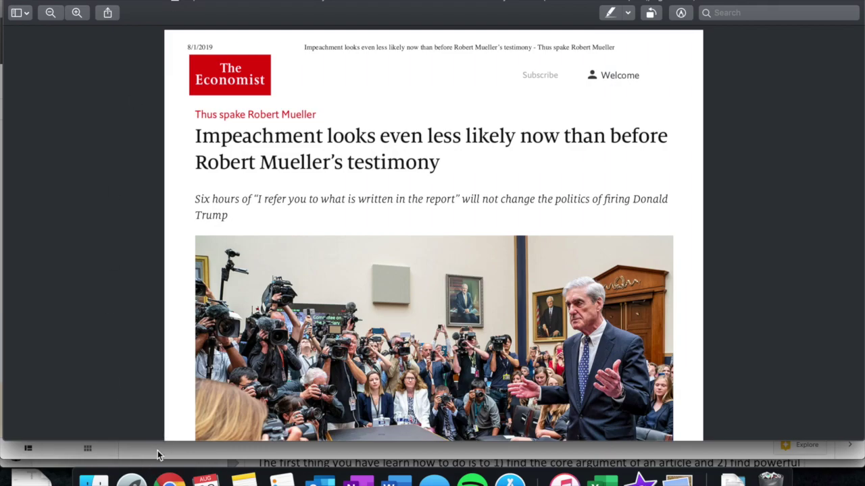
key("ctrl+Up")
left_click(158, 138)
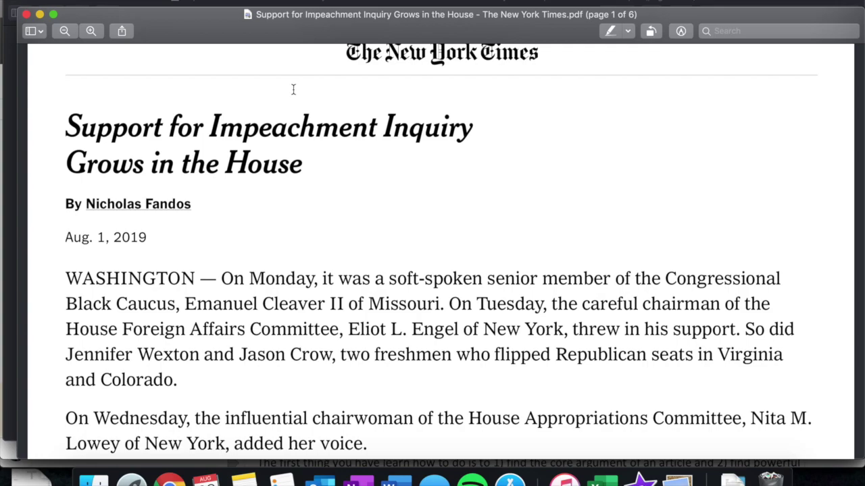
left_click_drag(199, 25, 181, 0)
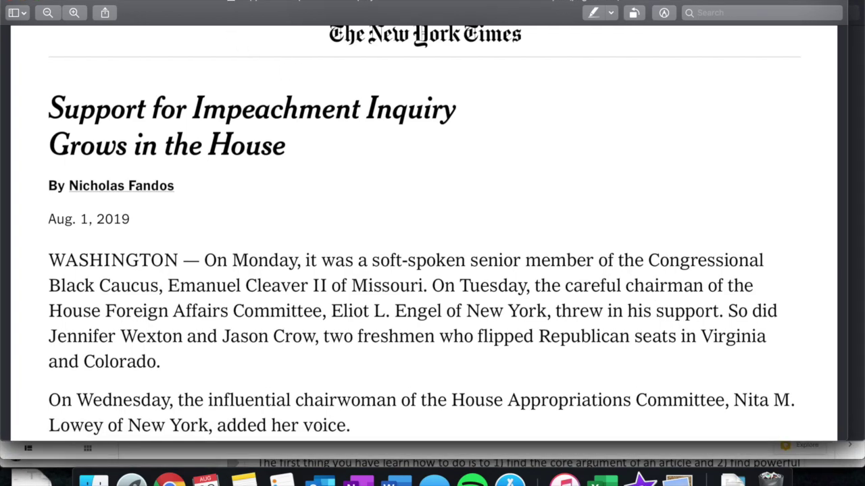
left_click_drag(845, 440, 862, 443)
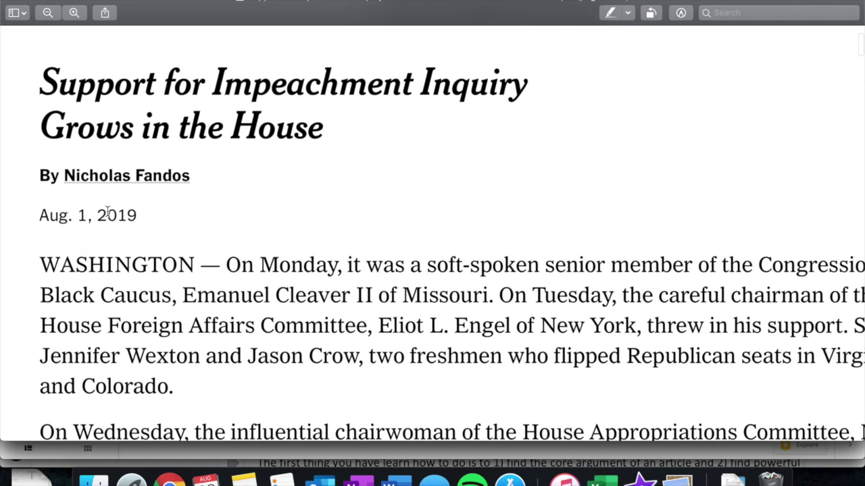
- Examine the New York Times article's opening paragraphs and the highlighted sentences on growing Democratic support for an impeachment inquiry
scroll(178, 250, "down", 5)
scroll(177, 250, "down", 3)
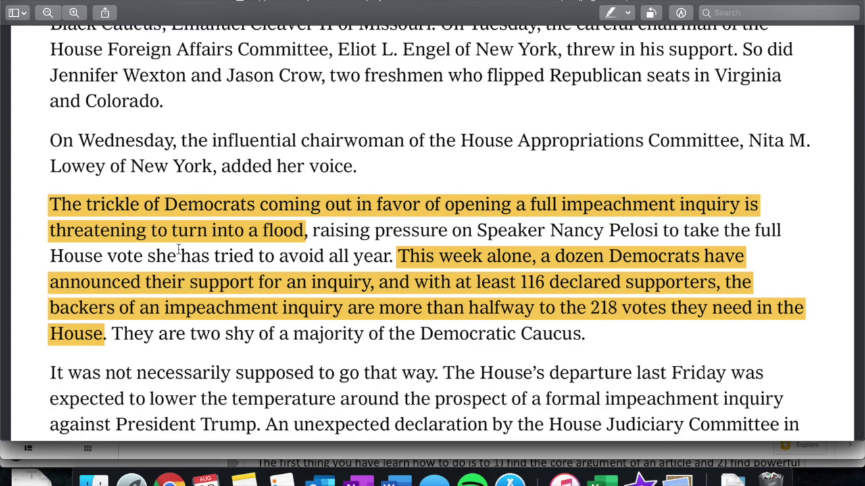
scroll(179, 250, "up", 3)
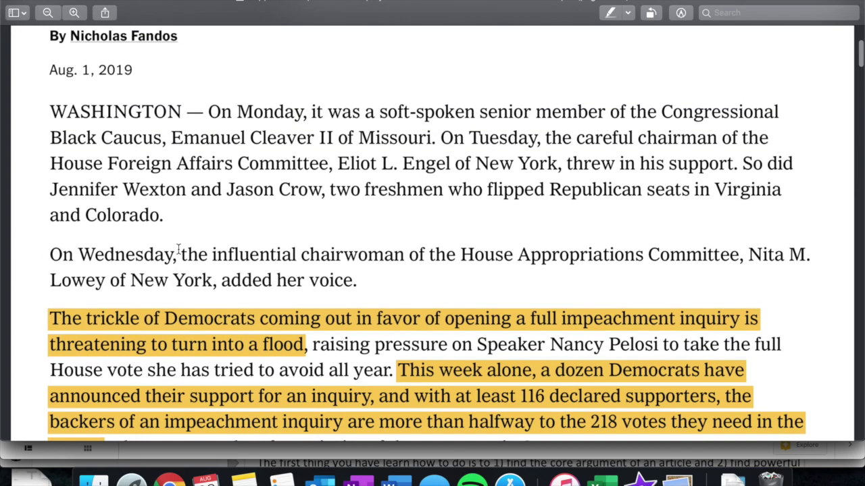
scroll(179, 250, "down", 2)
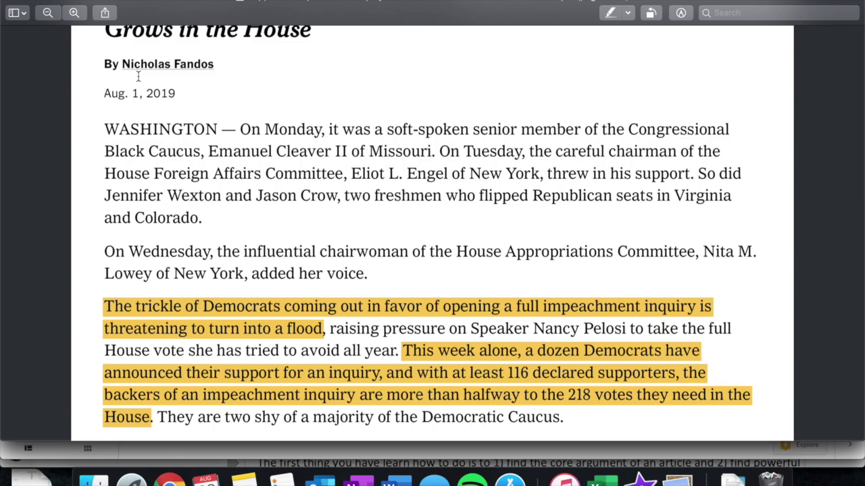
scroll(89, 242, "down", 3)
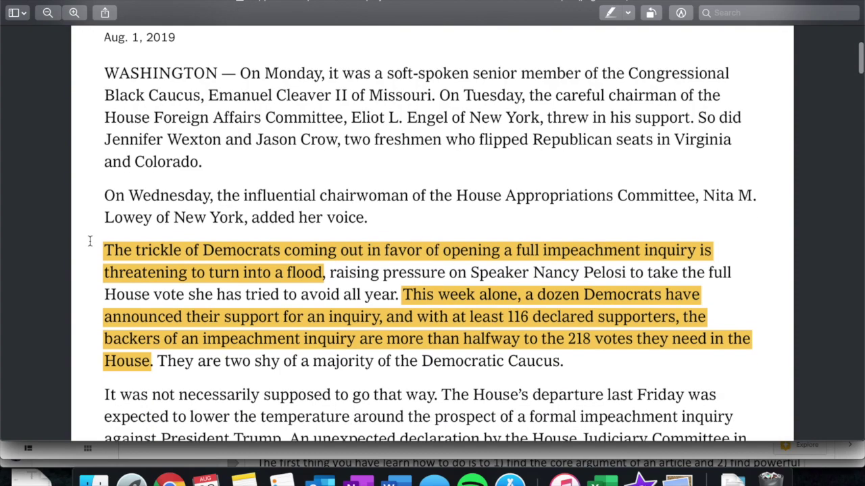
scroll(89, 241, "down", 1)
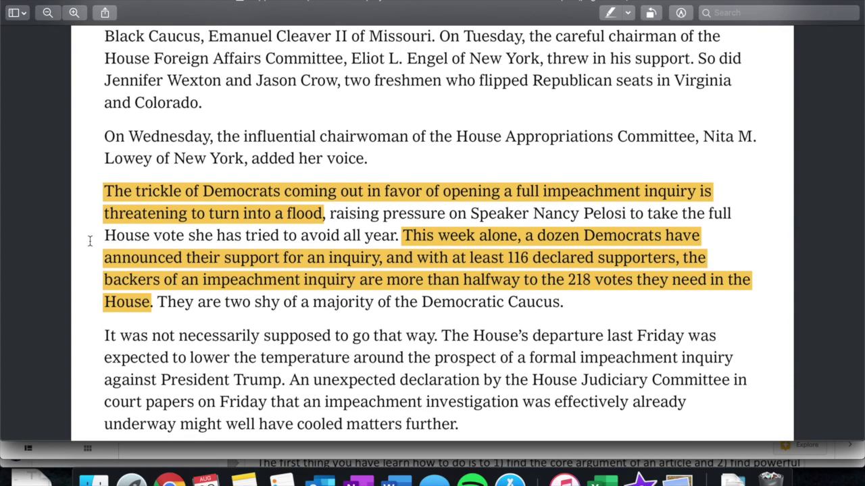
scroll(89, 241, "down", 1)
scroll(89, 242, "down", 1)
scroll(89, 241, "down", 2)
scroll(89, 241, "up", 2)
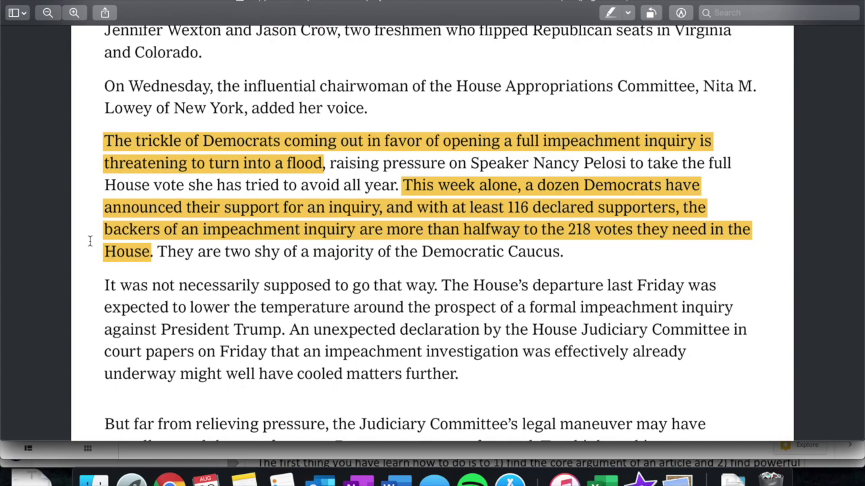
scroll(90, 241, "down", 2)
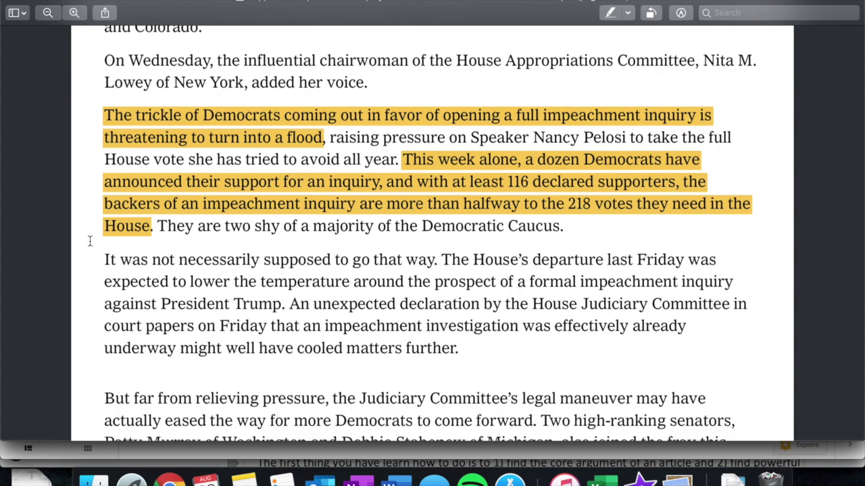
- Read on through the Judiciary Committee paragraph and the highlighted passage about Pelosi's blessing of the committee's proposal, down to her photo
scroll(89, 241, "down", 5)
left_click_drag(103, 239, 188, 307)
left_click(188, 307)
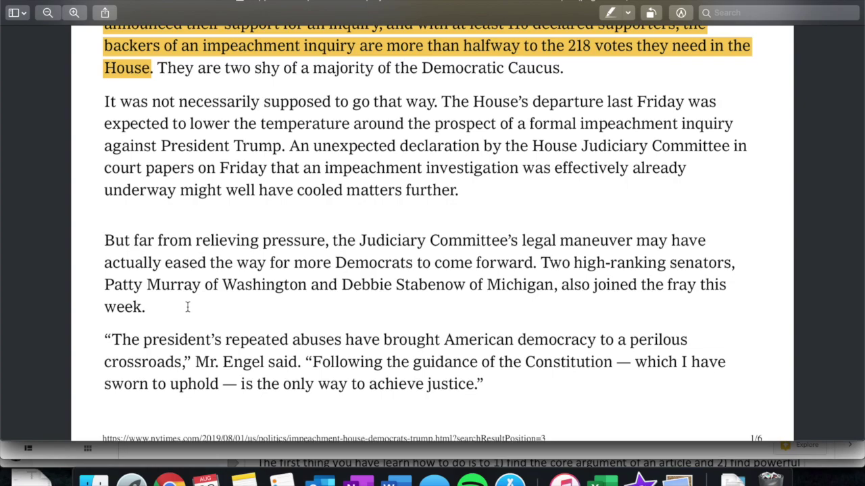
scroll(187, 307, "down", 15)
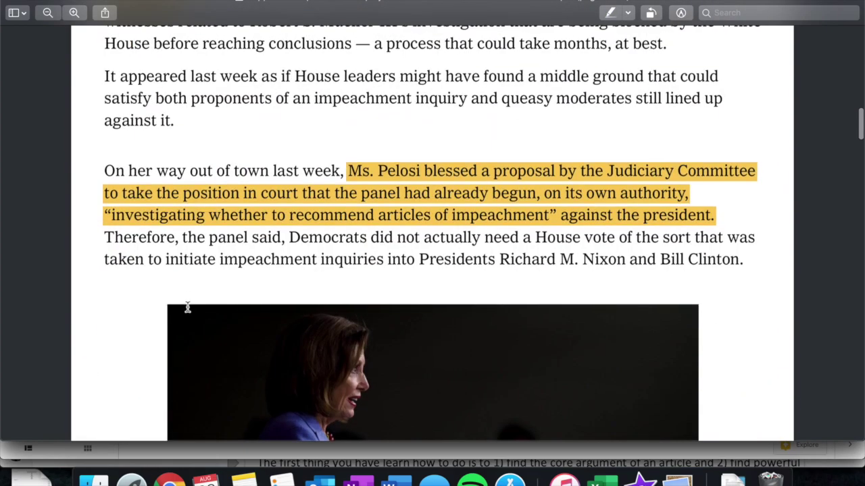
scroll(188, 307, "down", 5)
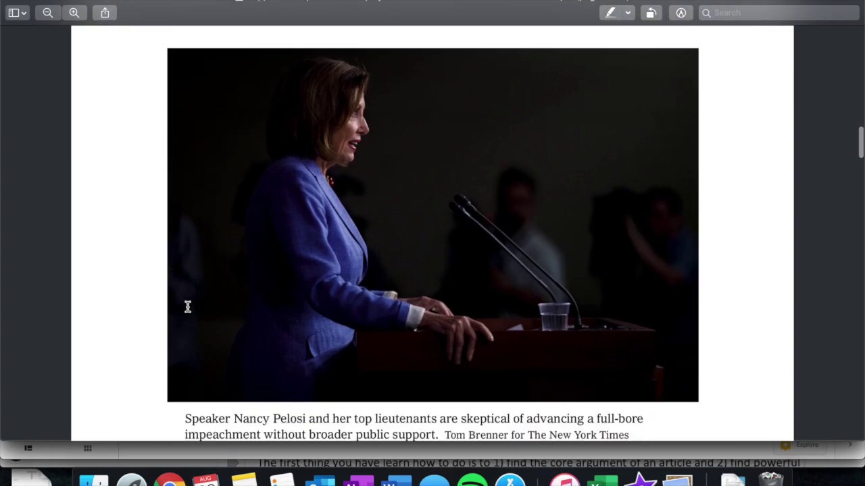
- Return to the New York Times headline and look over the opening paragraphs and the first highlighted sentences again
scroll(188, 307, "up", 20)
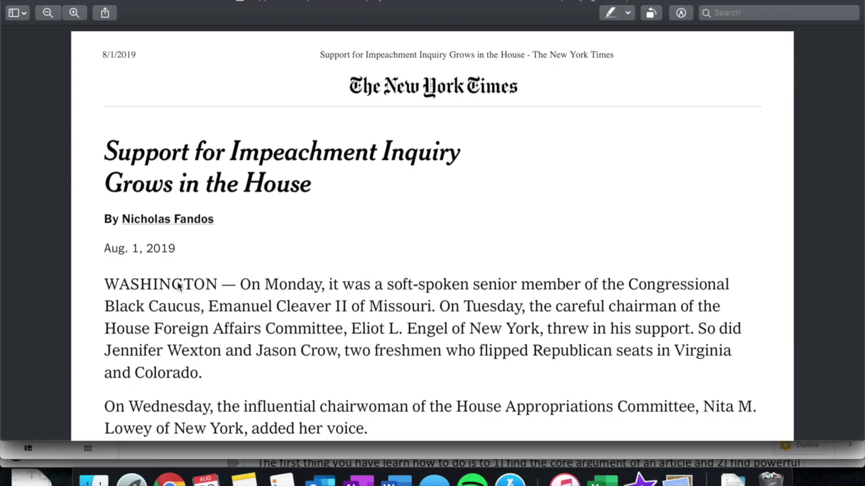
scroll(172, 306, "down", 3)
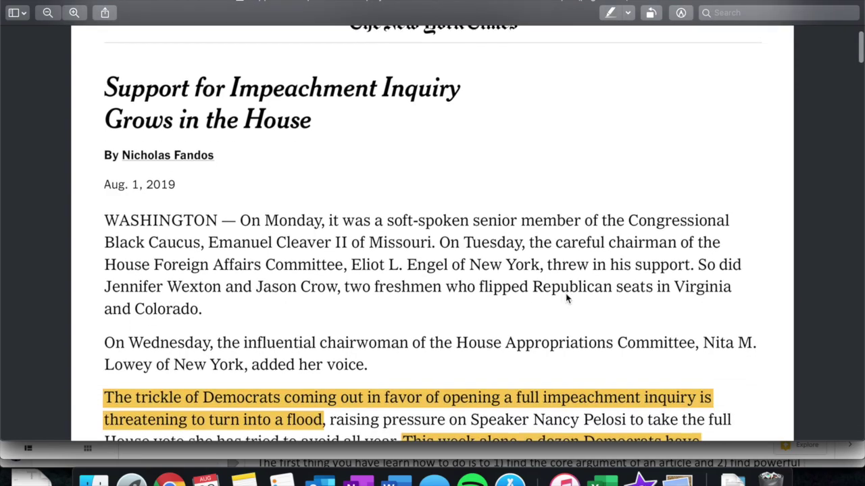
scroll(565, 296, "down", 3)
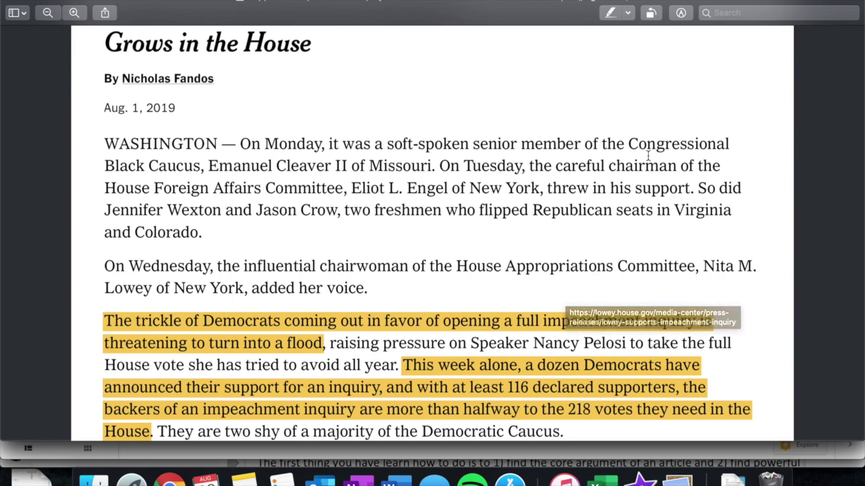
scroll(663, 124, "up", 4)
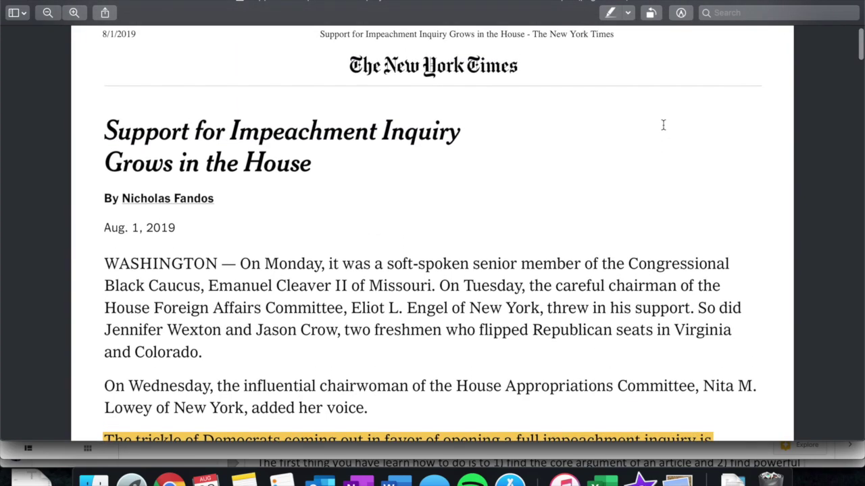